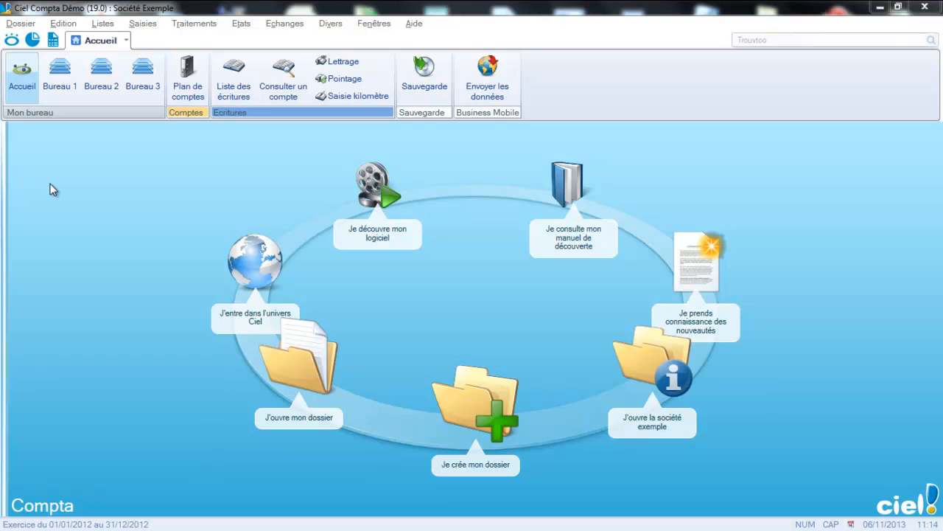
Step: Open the company parameters and examine the identification and contact details
left_click(21, 23)
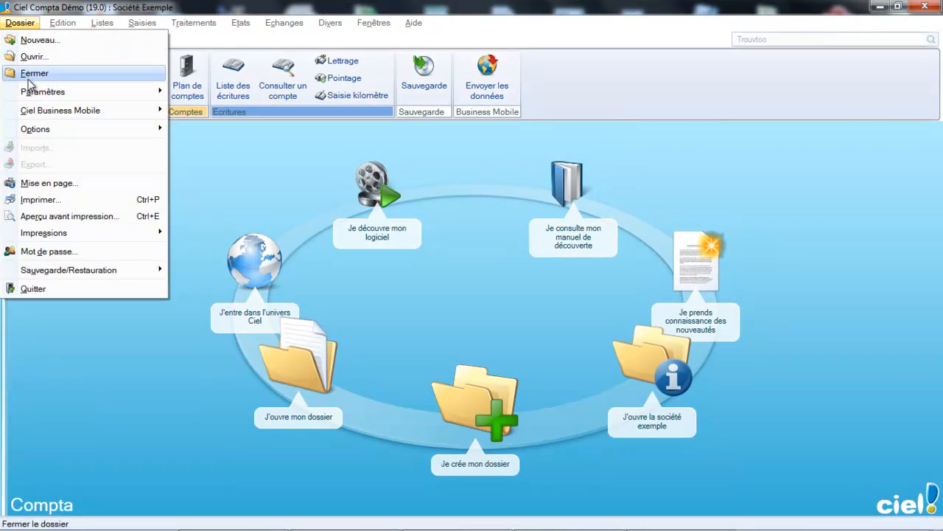
mouse_move(37, 91)
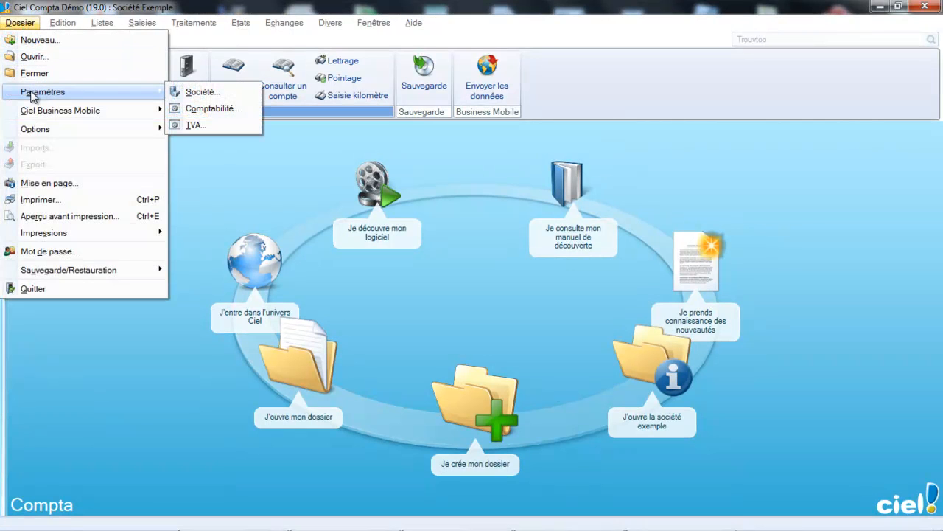
left_click(196, 93)
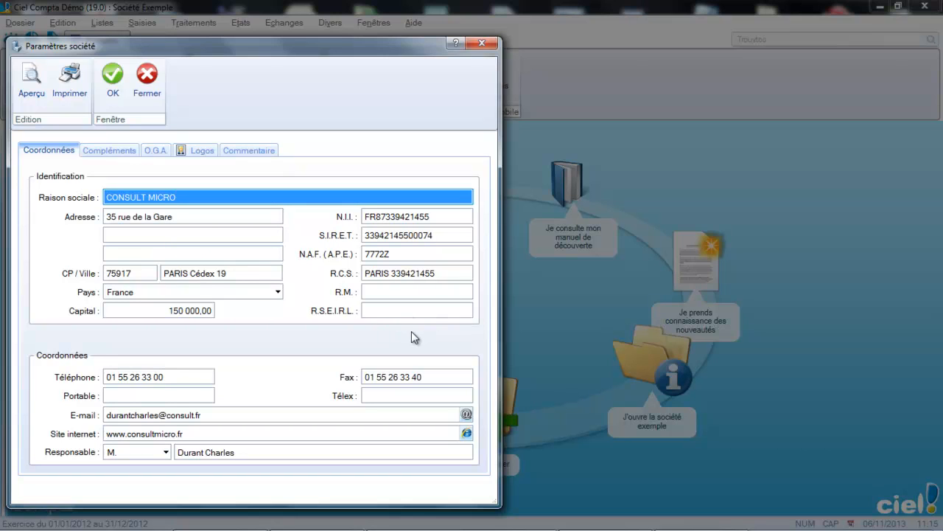
mouse_move(369, 229)
mouse_move(380, 272)
Step: Examine the company's legal form, activity, accountant details, O.G.A. information and logos, and validate the company parameters
left_click(121, 153)
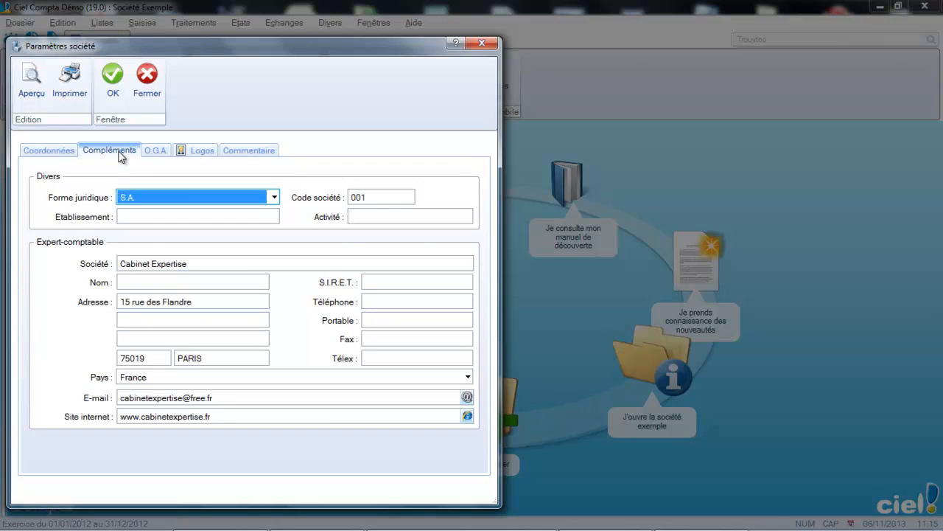
left_click(274, 199)
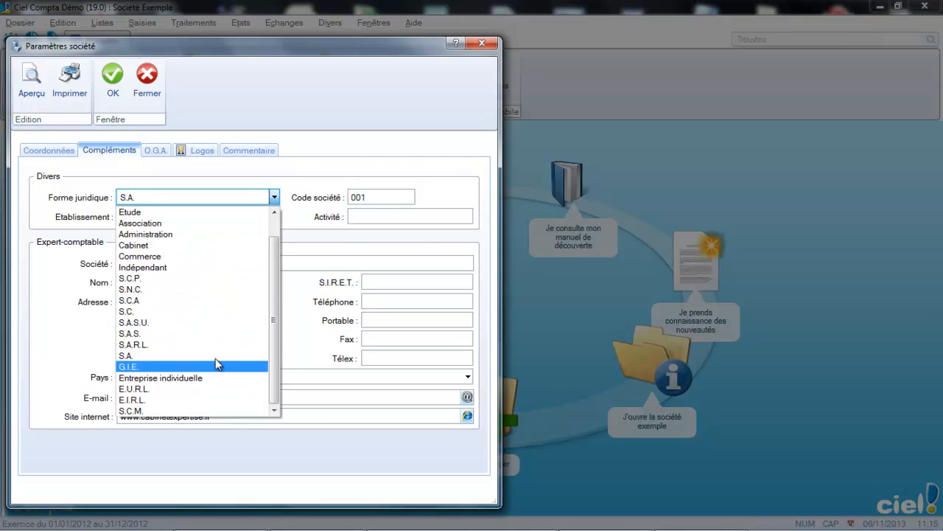
left_click(338, 248)
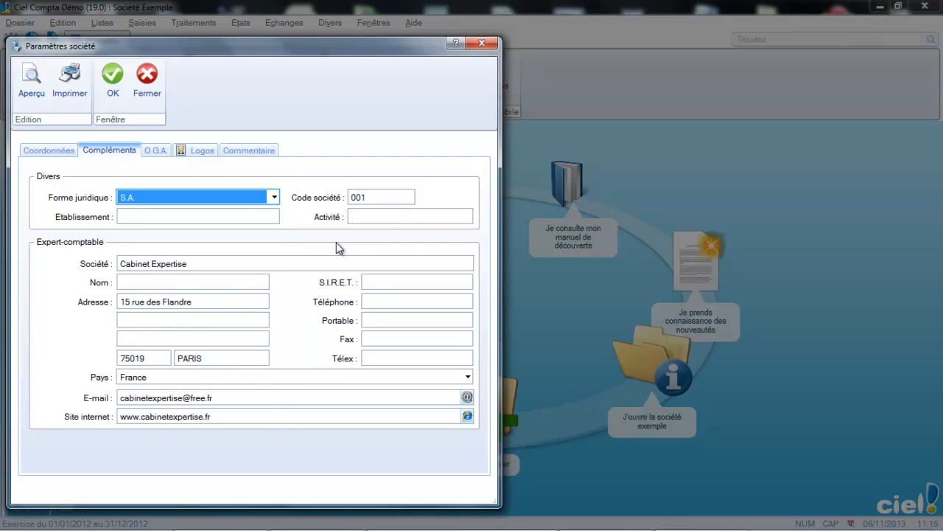
left_click(396, 217)
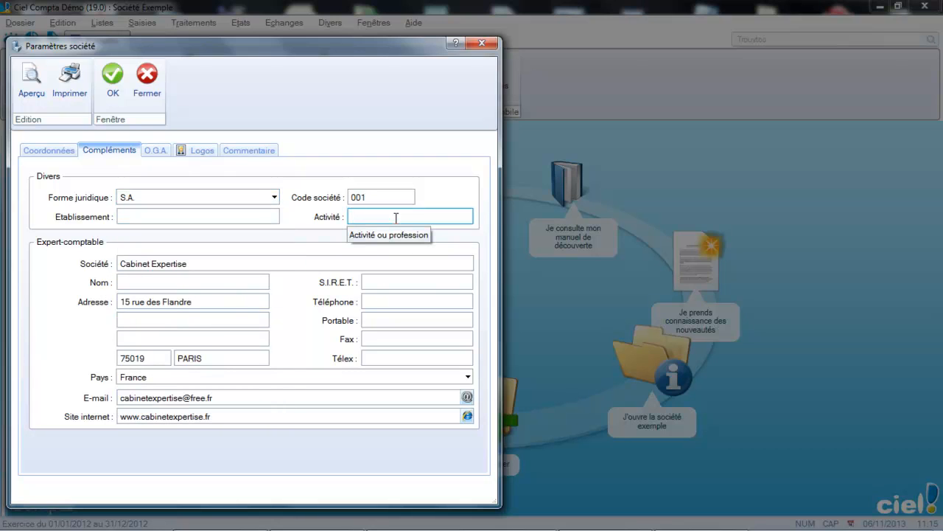
left_click(178, 222)
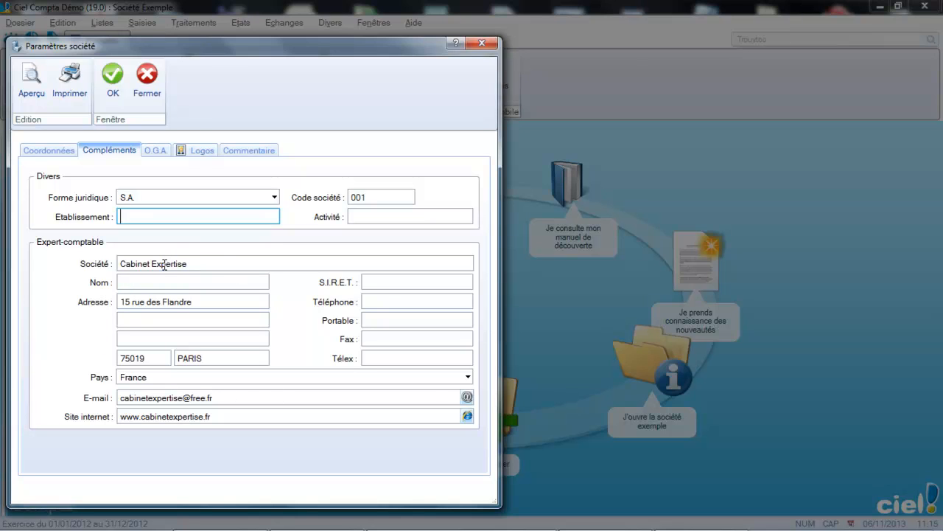
left_click(155, 152)
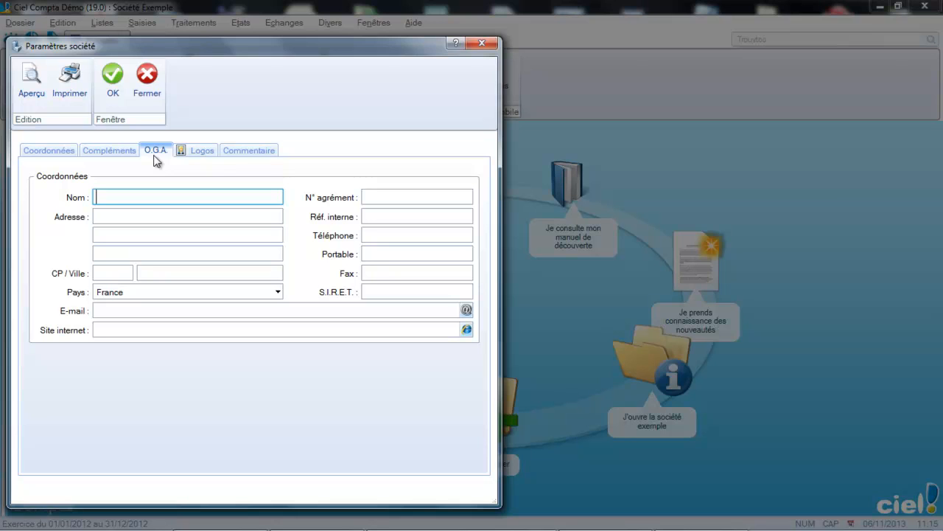
left_click(196, 152)
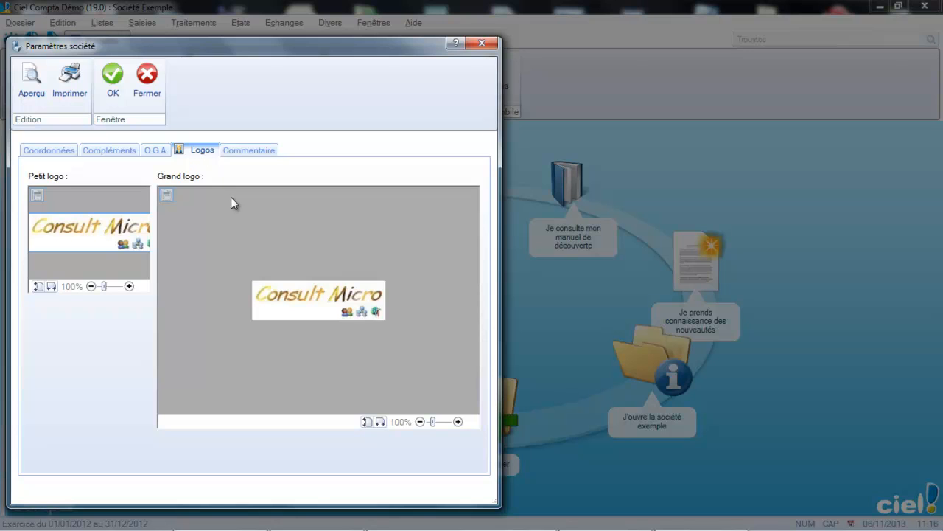
left_click(111, 94)
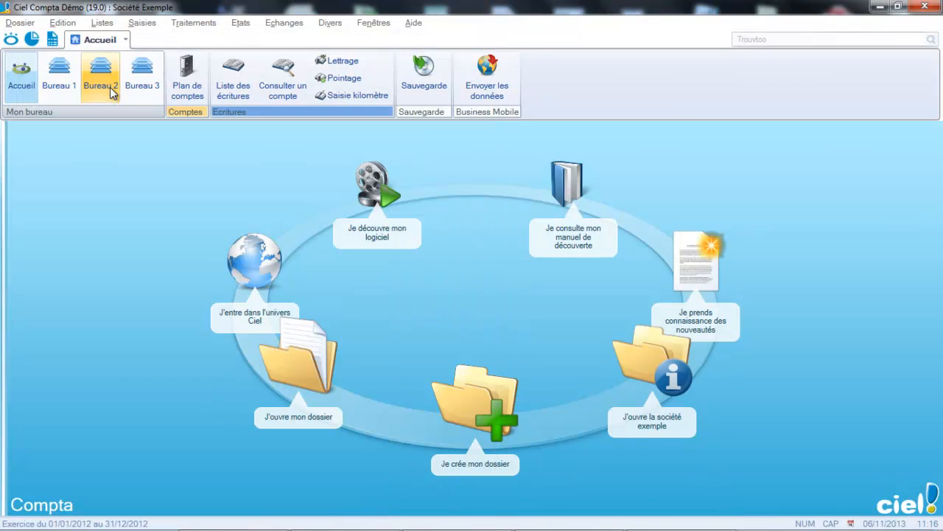
Step: In the accounting parameters, set the entry period (Période de saisie) from 01/01/2013 to 31/01/2013
left_click(22, 24)
mouse_move(42, 93)
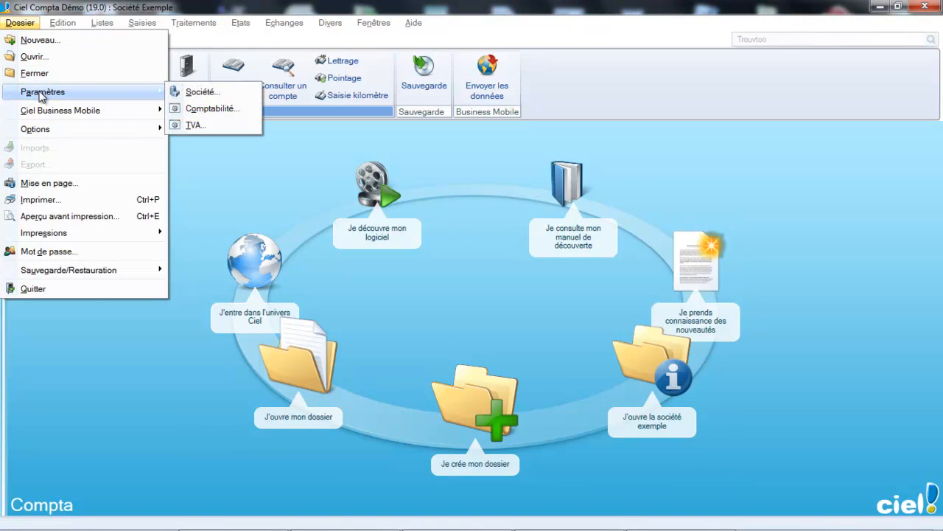
left_click(214, 109)
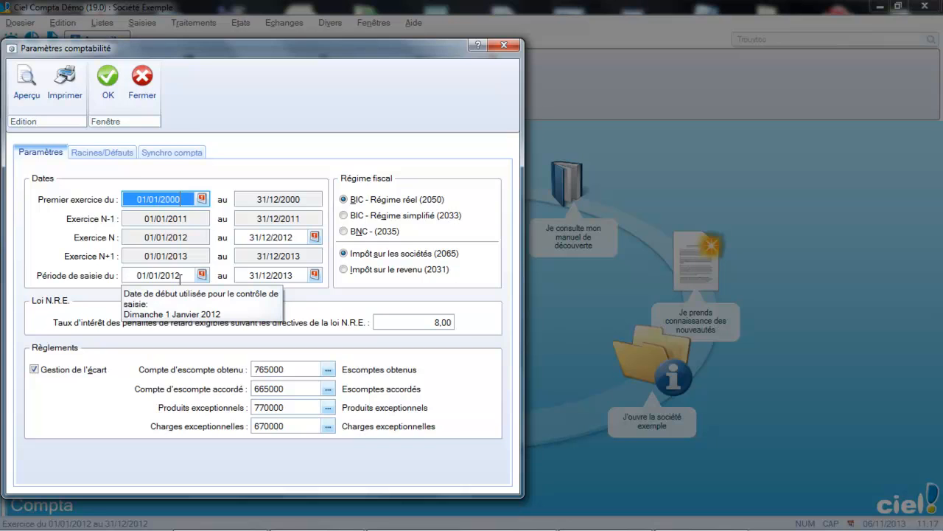
left_click(179, 275)
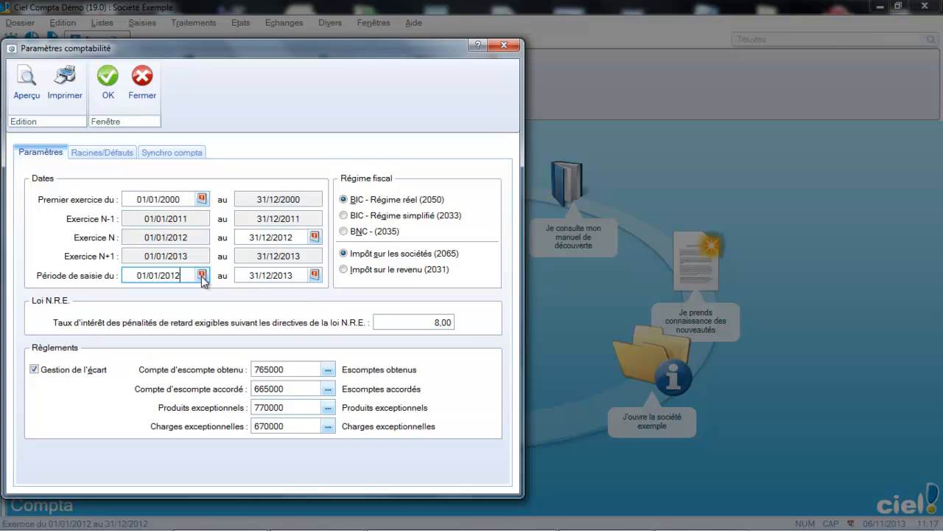
left_click(201, 275)
left_click(176, 159)
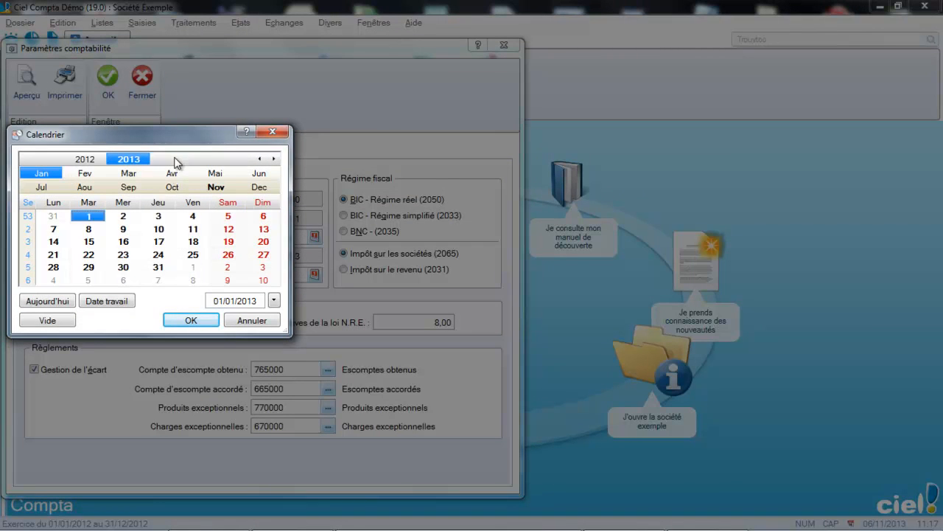
left_click(191, 320)
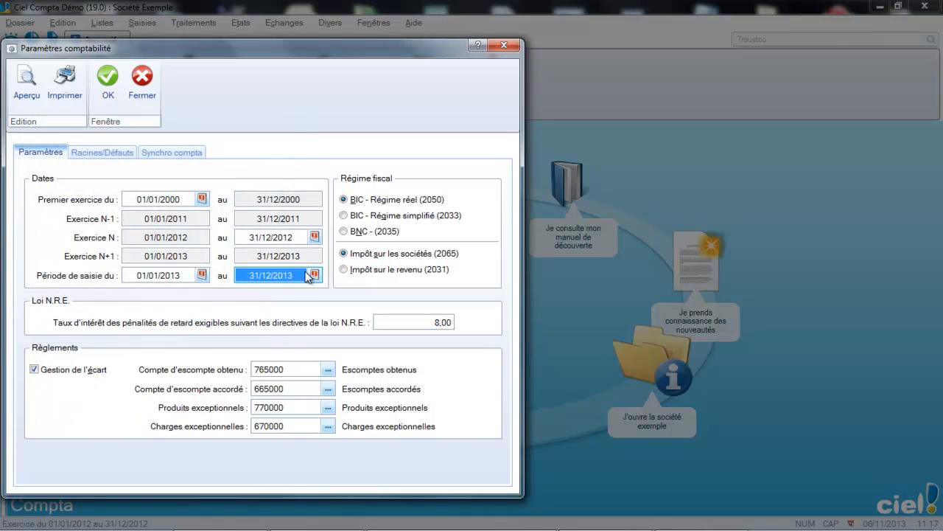
left_click(313, 275)
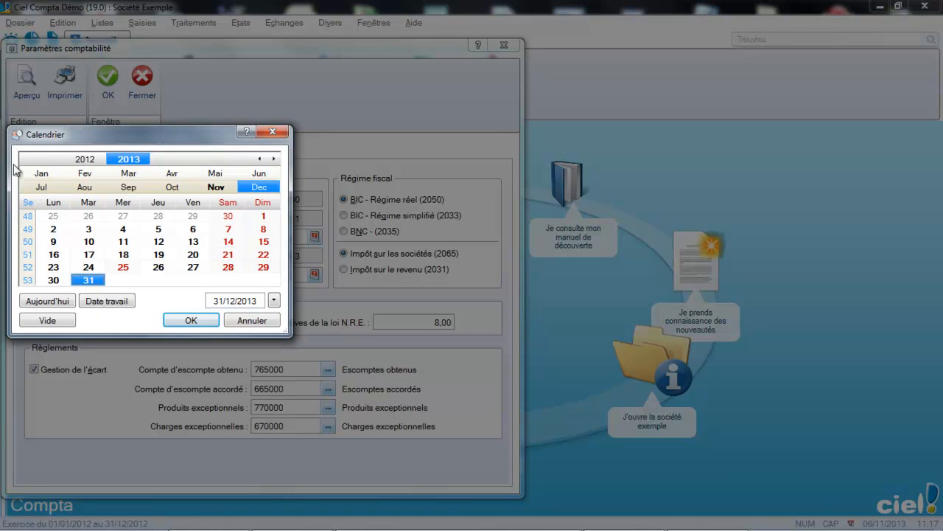
left_click(42, 174)
left_click(191, 321)
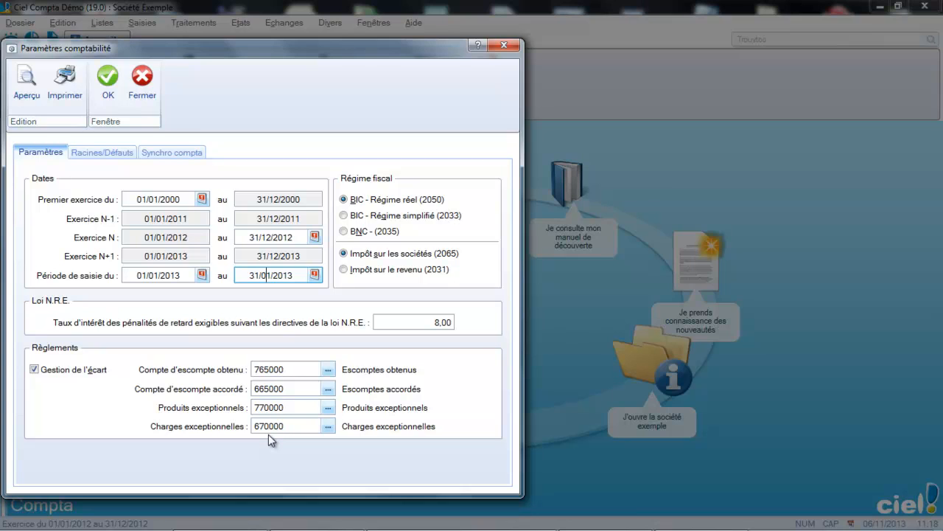
Step: Examine the default journals and the treasury journals available for Banque, keeping the current bank journal
left_click(109, 154)
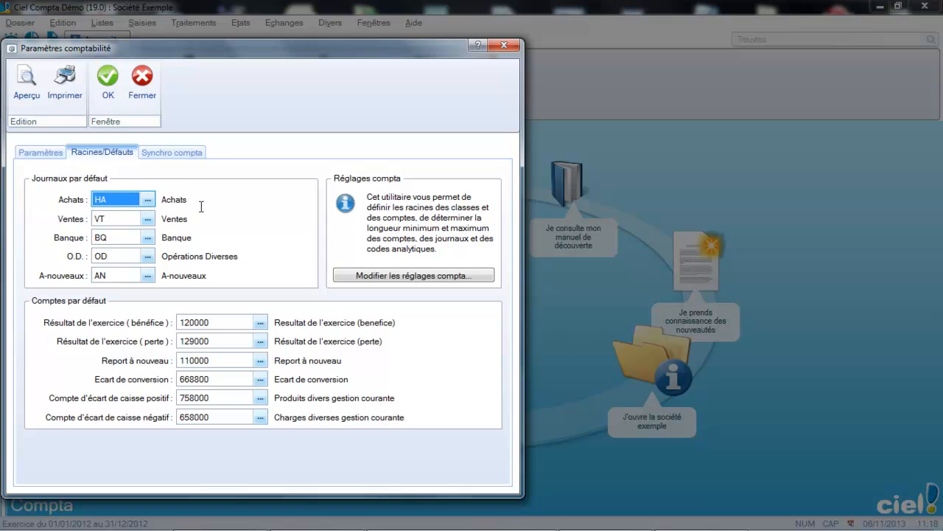
left_click(127, 238)
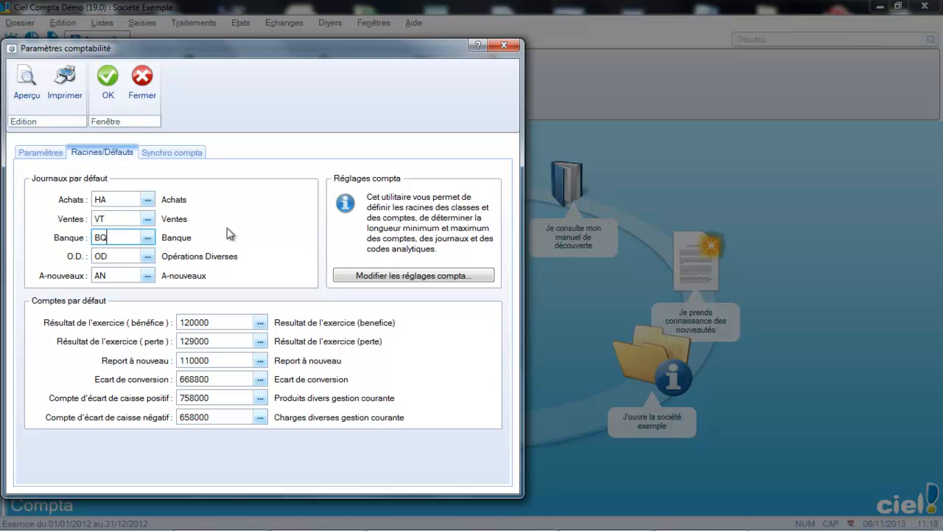
left_click(148, 239)
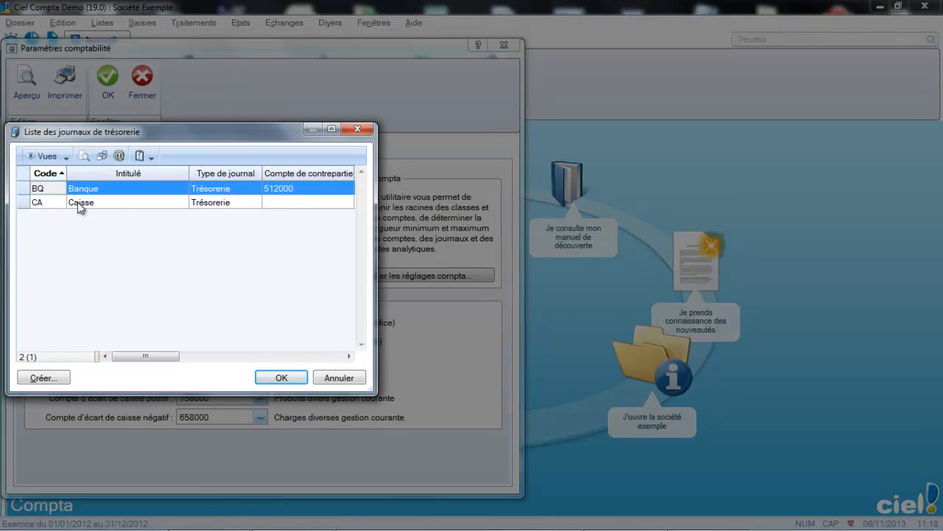
left_click(353, 377)
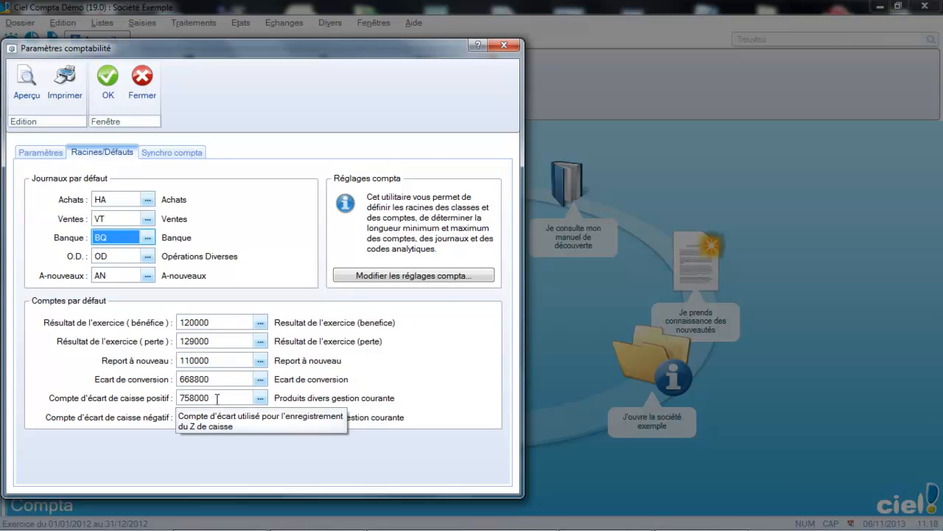
Step: Save the accounting parameters, set the maximum account length to 13 in the réglages compta, and apply the new settings
left_click(425, 279)
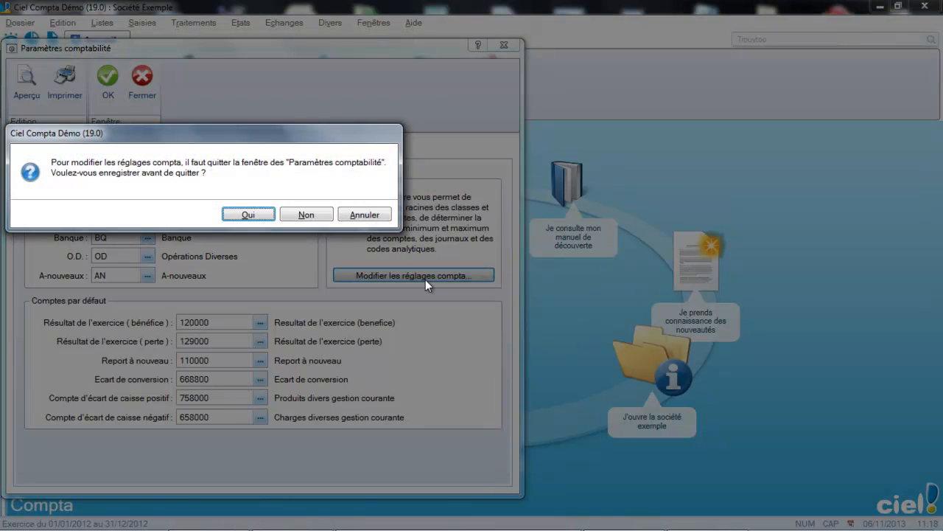
left_click(254, 213)
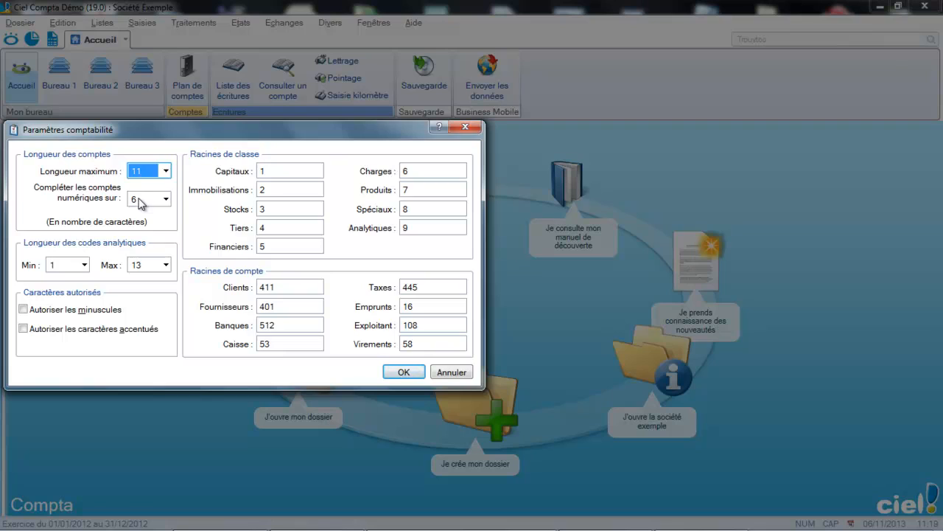
left_click(165, 171)
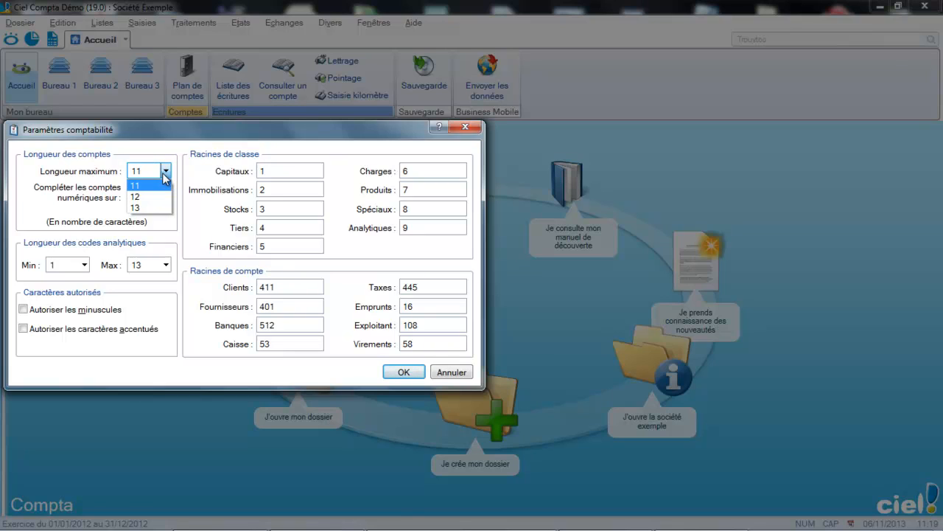
left_click(150, 208)
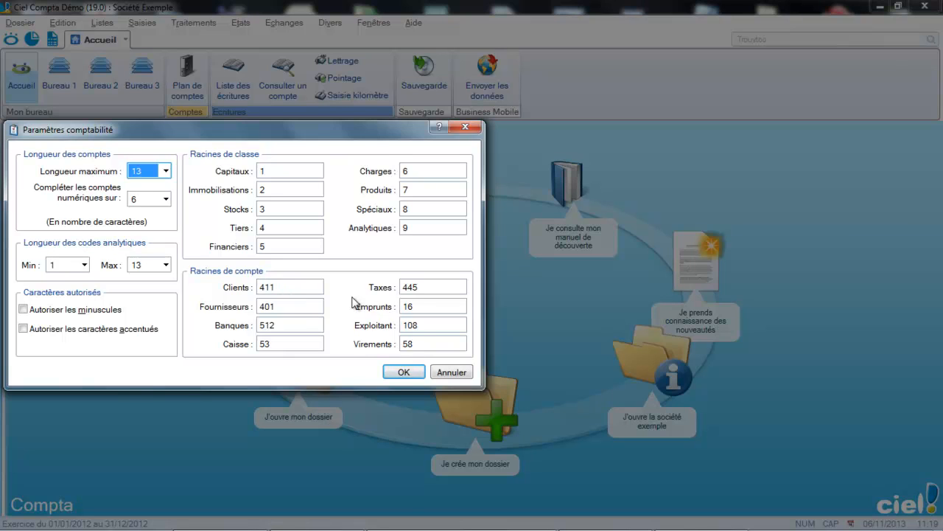
left_click(404, 372)
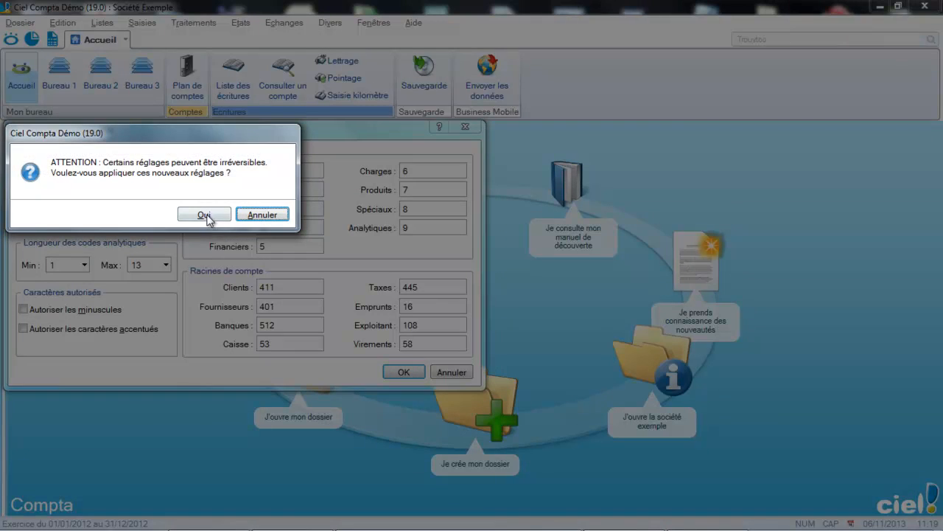
left_click(206, 216)
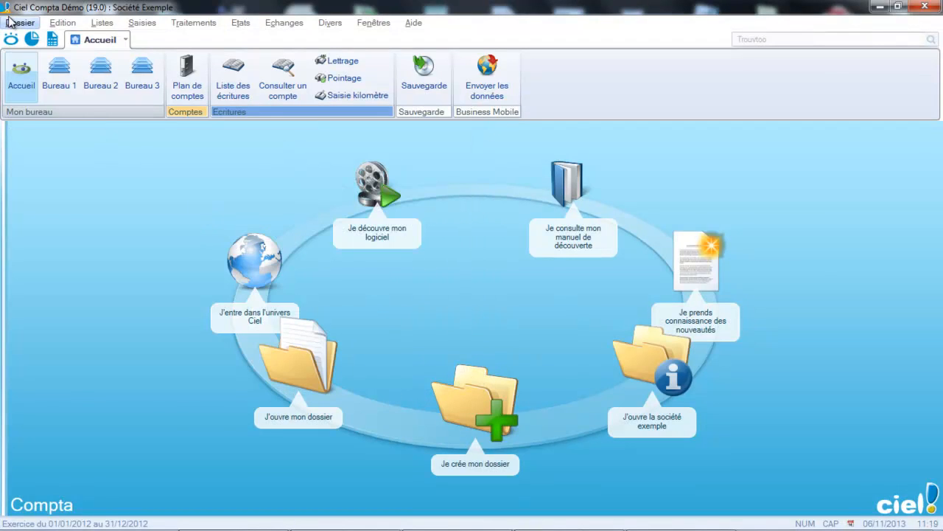
Step: Open the VAT (TVA) parameters of the company file
left_click(17, 22)
mouse_move(100, 90)
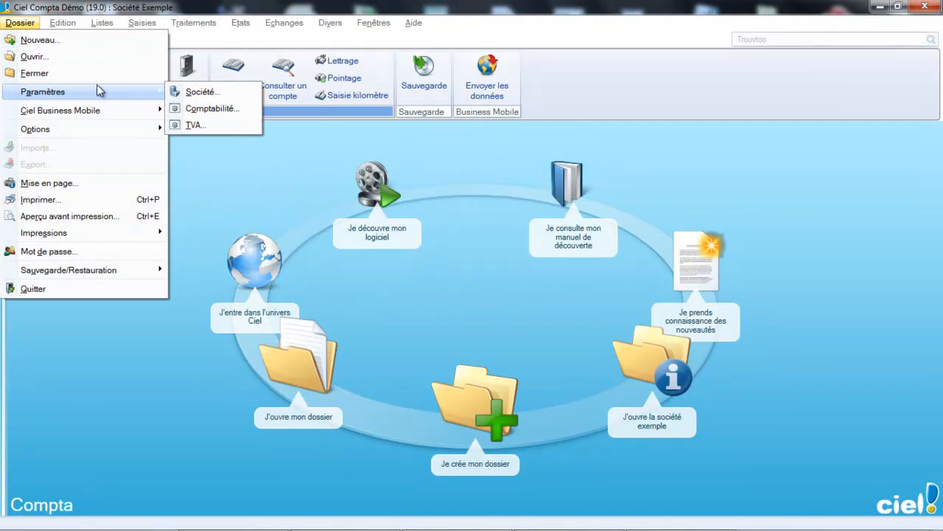
left_click(212, 128)
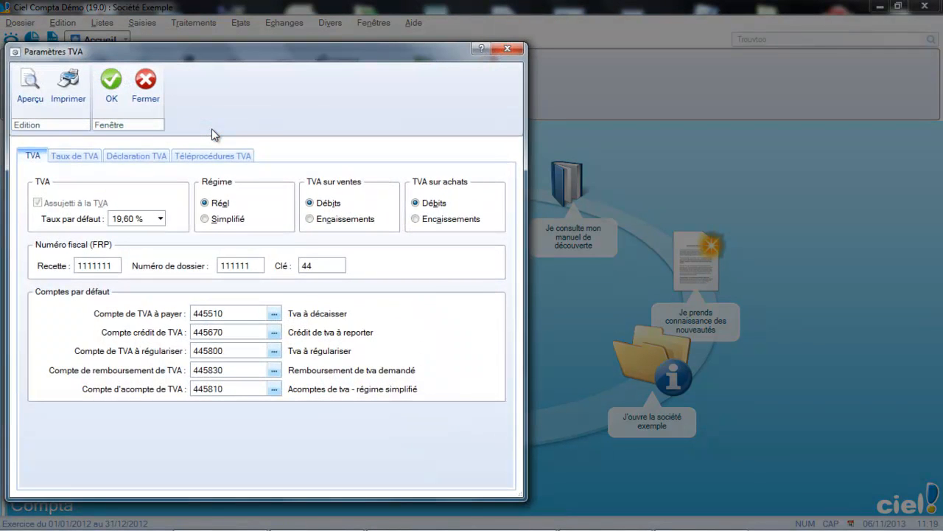
Step: Try Exonéré as the default VAT rate and Encaissements for VAT on sales, restoring 19,60 % and Débits
left_click(159, 219)
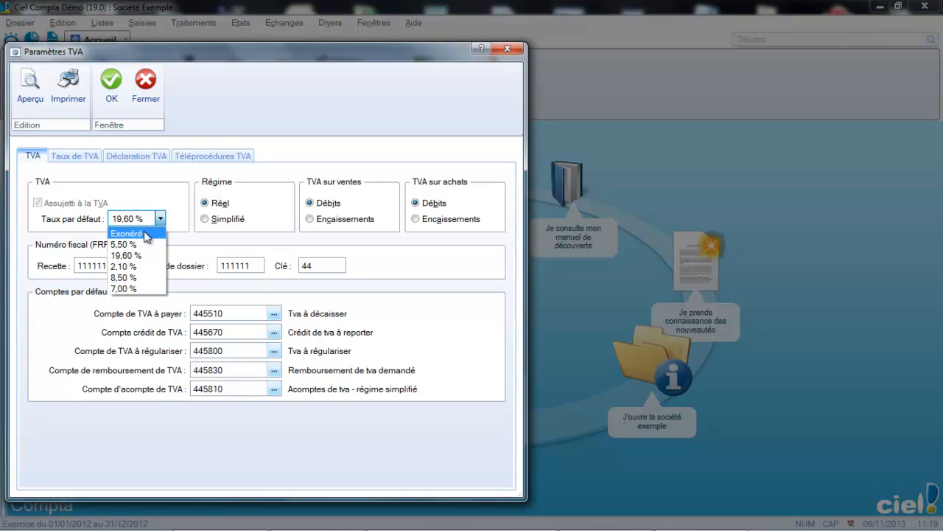
left_click(146, 234)
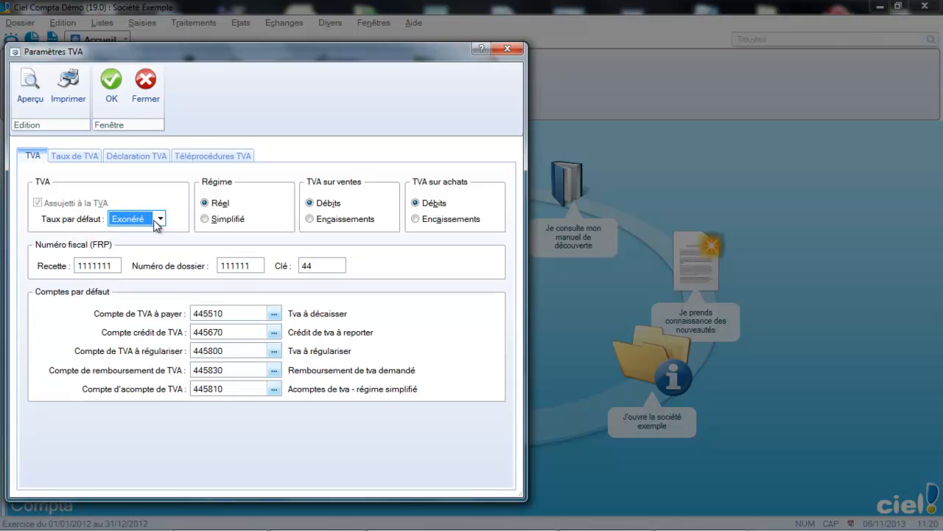
left_click(159, 219)
left_click(139, 256)
left_click(332, 219)
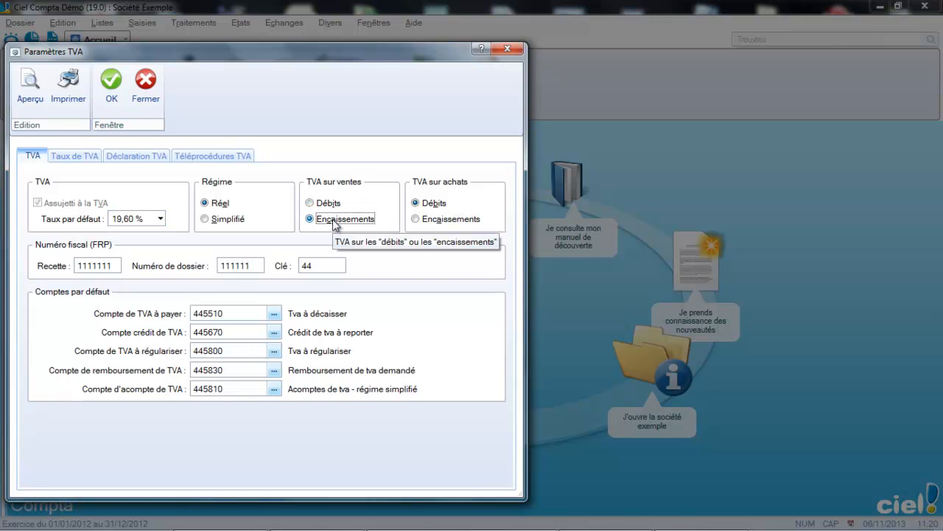
key("Up")
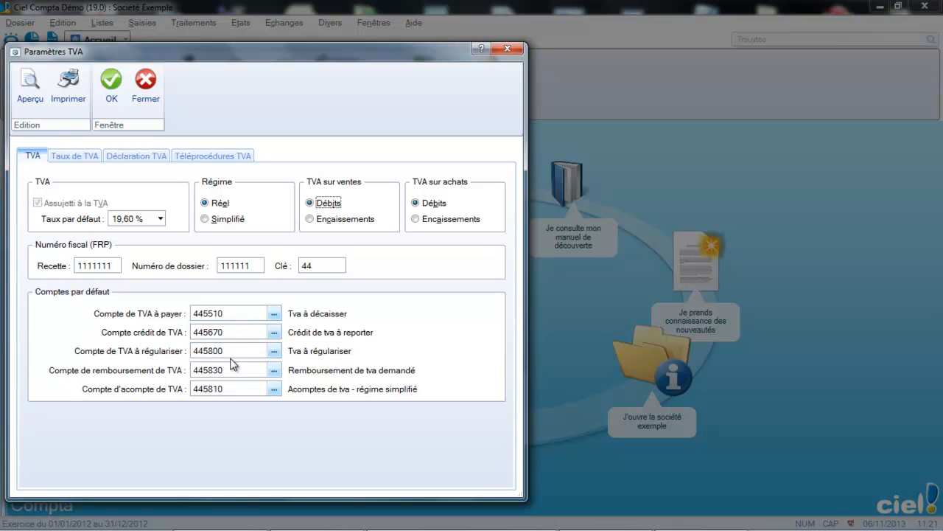
Step: Display the list of VAT rates and leave only the 19,60 % rate ticked
left_click(71, 155)
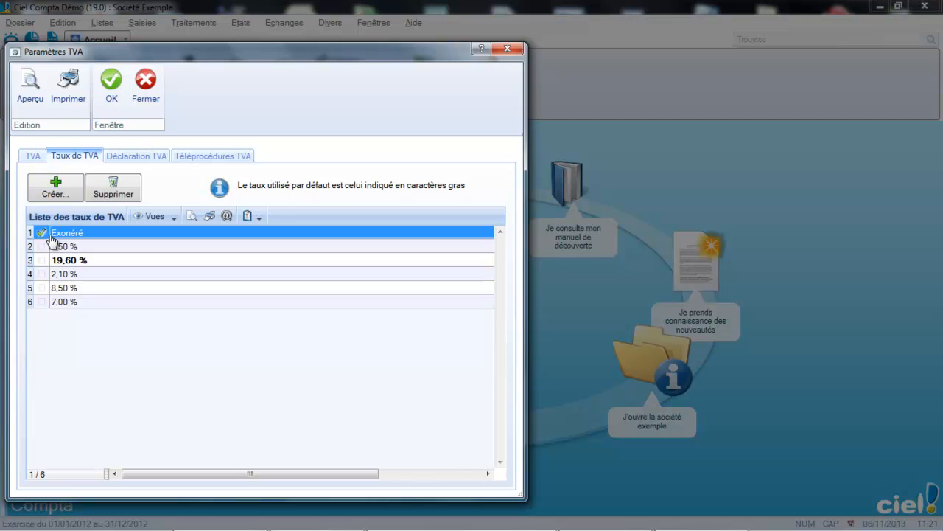
left_click(40, 260)
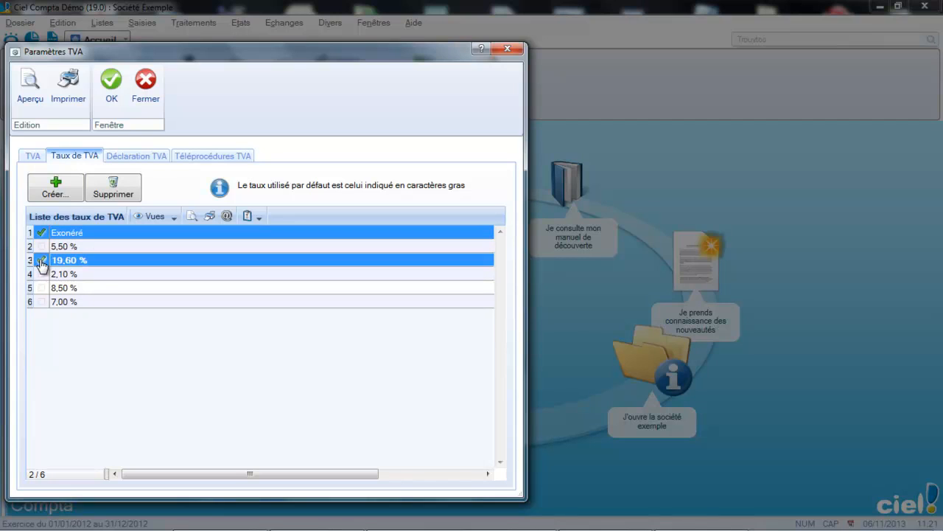
left_click(42, 233)
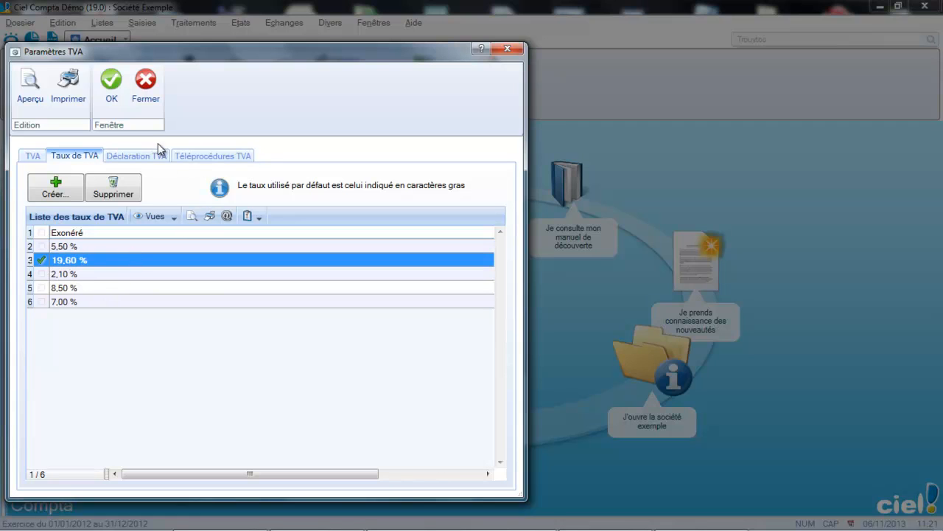
Step: Examine the VAT declaration table and the Téléprocédures TVA settings, and validate the VAT parameters
left_click(124, 155)
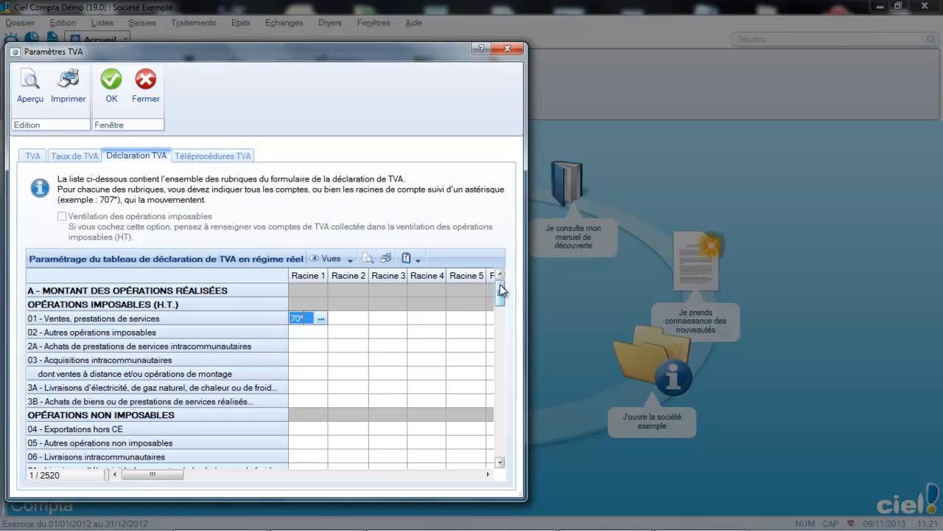
left_click_drag(498, 284, 512, 228)
left_click(206, 156)
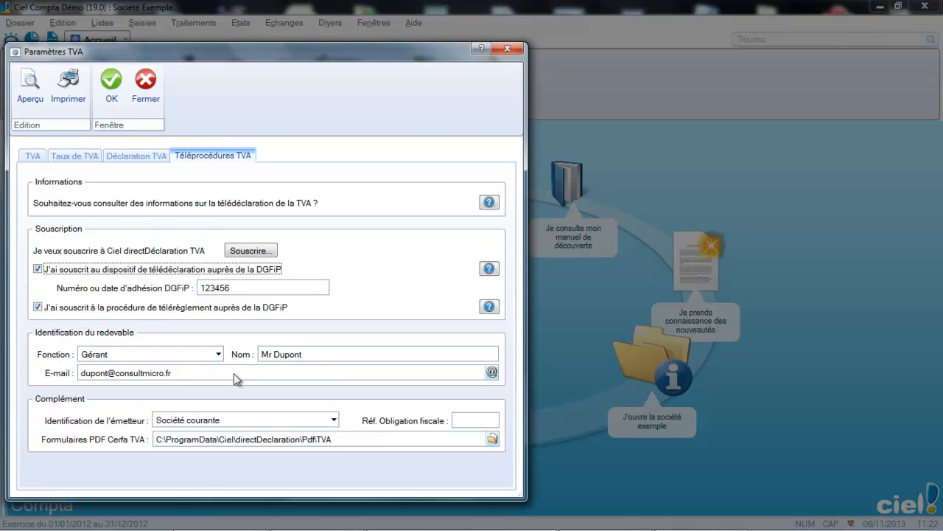
left_click(114, 88)
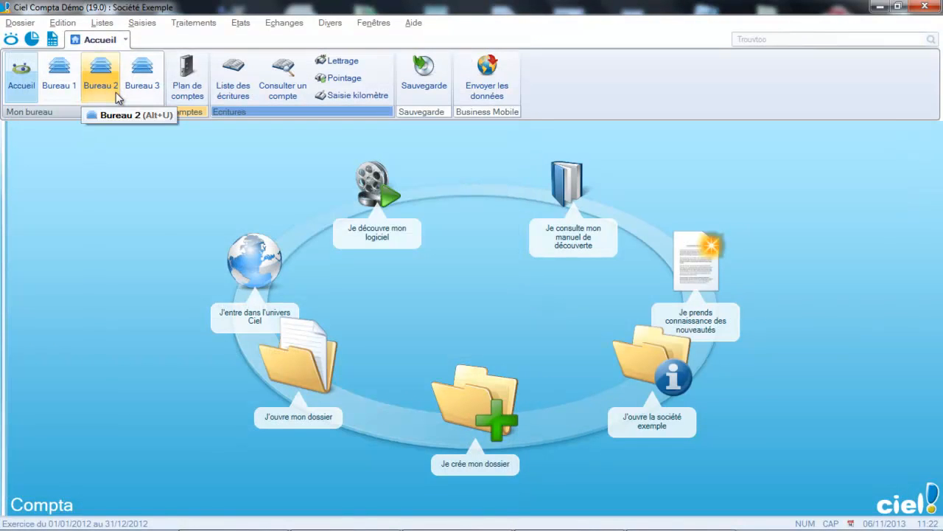